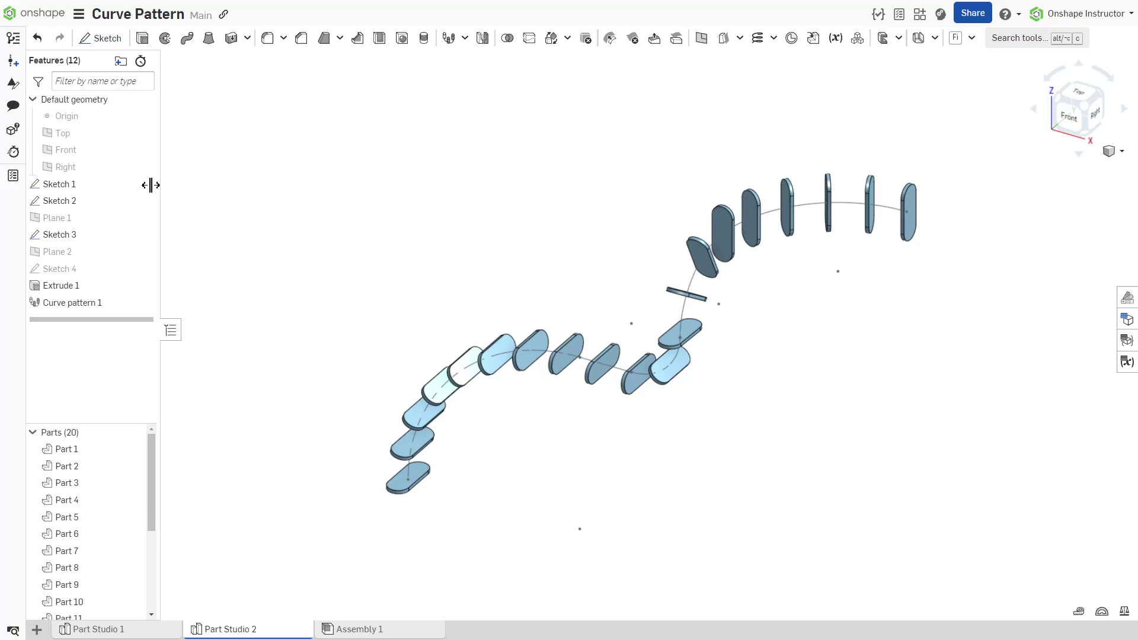
Step: Select Sketch 1, Sketch 2 and Sketch 3 together to highlight the connected path the instances follow
left_click(105, 189)
left_click(88, 199, "ctrl")
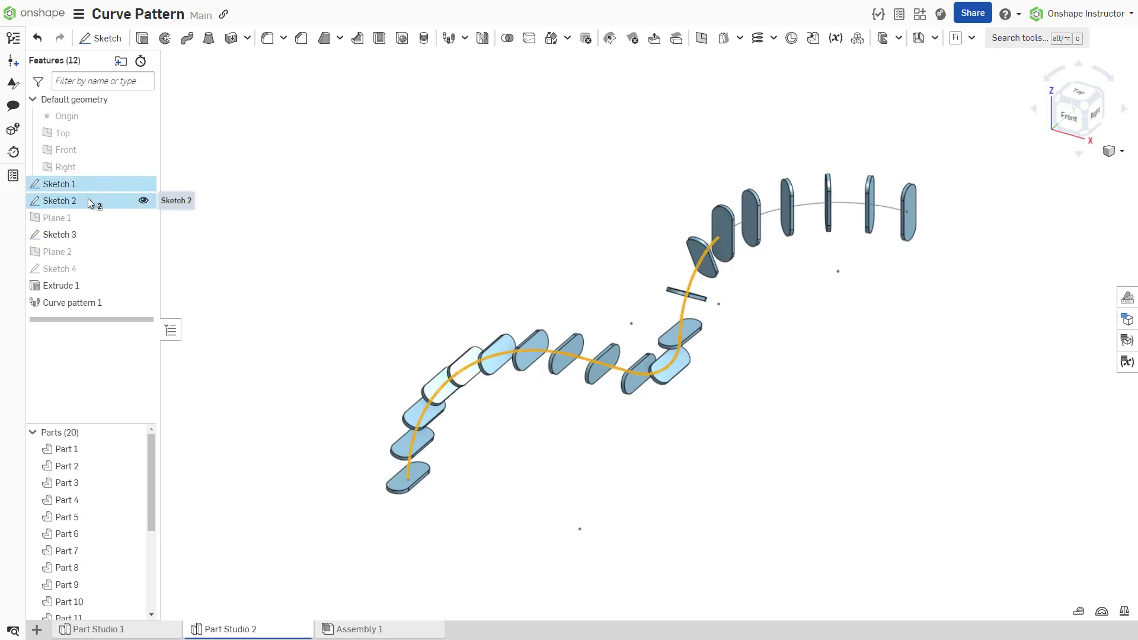
left_click(82, 235, "ctrl")
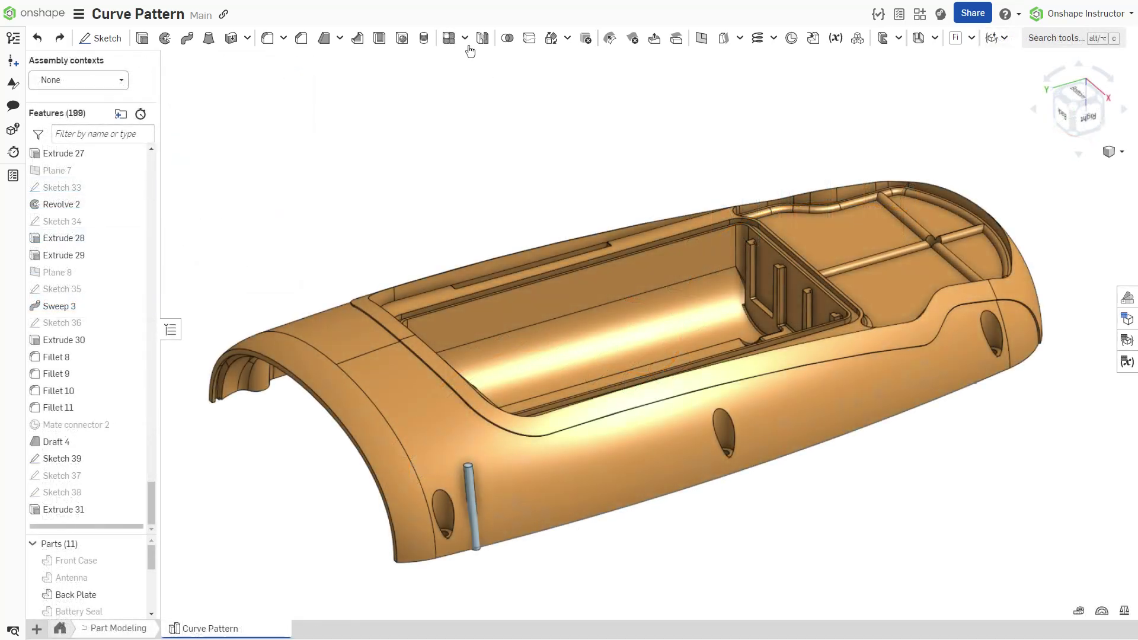
Step: Start a curve pattern on the back plate model and set its type to Part pattern
left_click(465, 38)
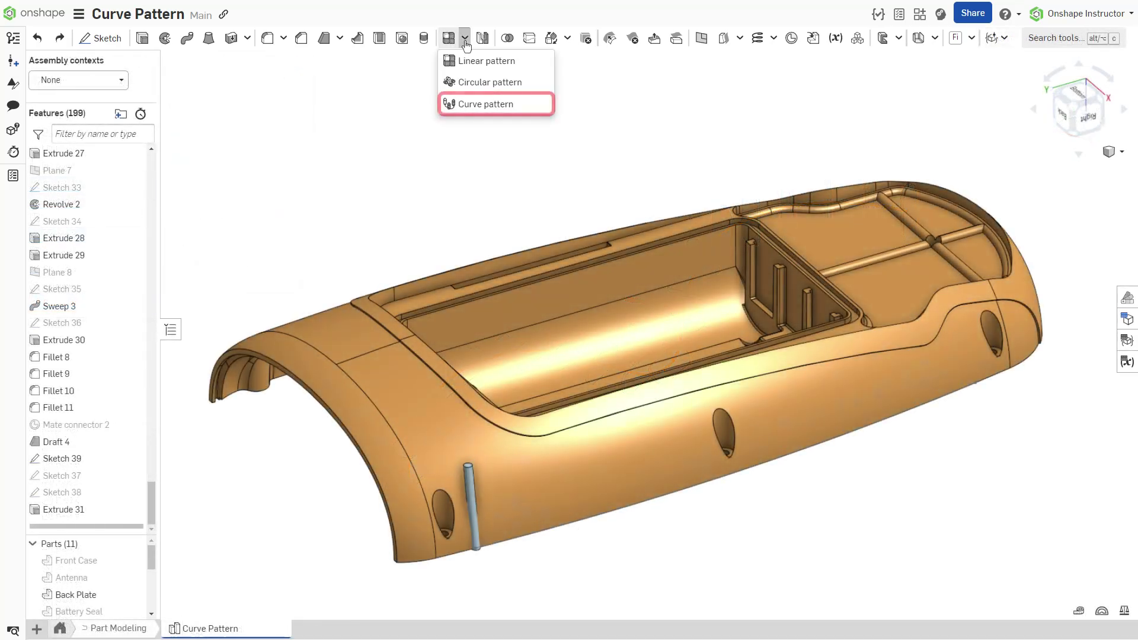
left_click(535, 105)
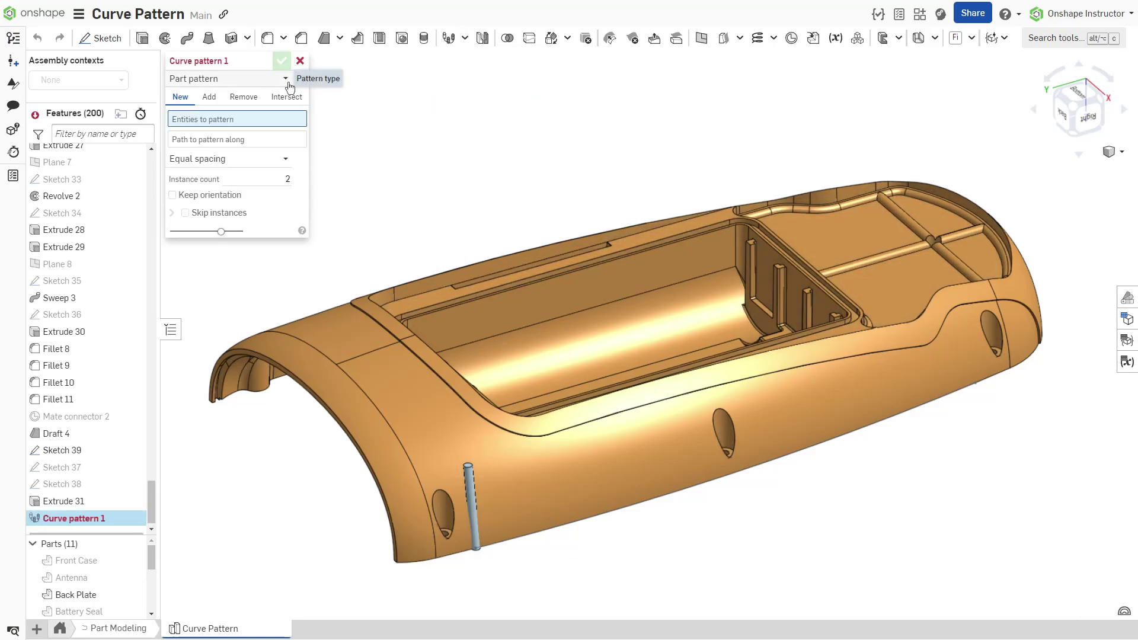
left_click(289, 80)
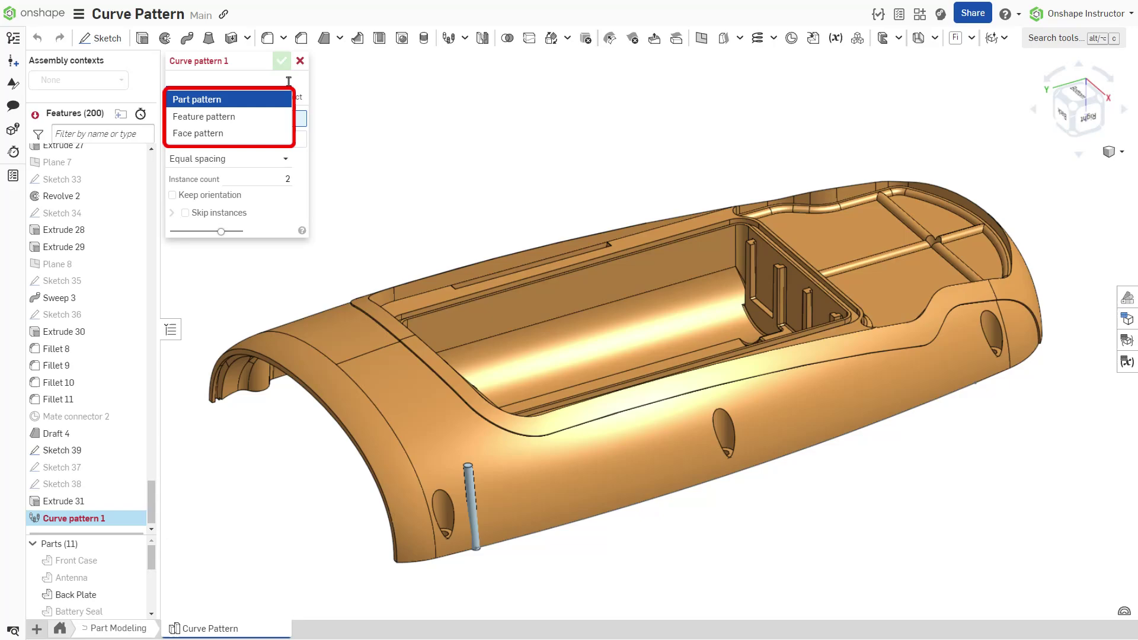
left_click(274, 100)
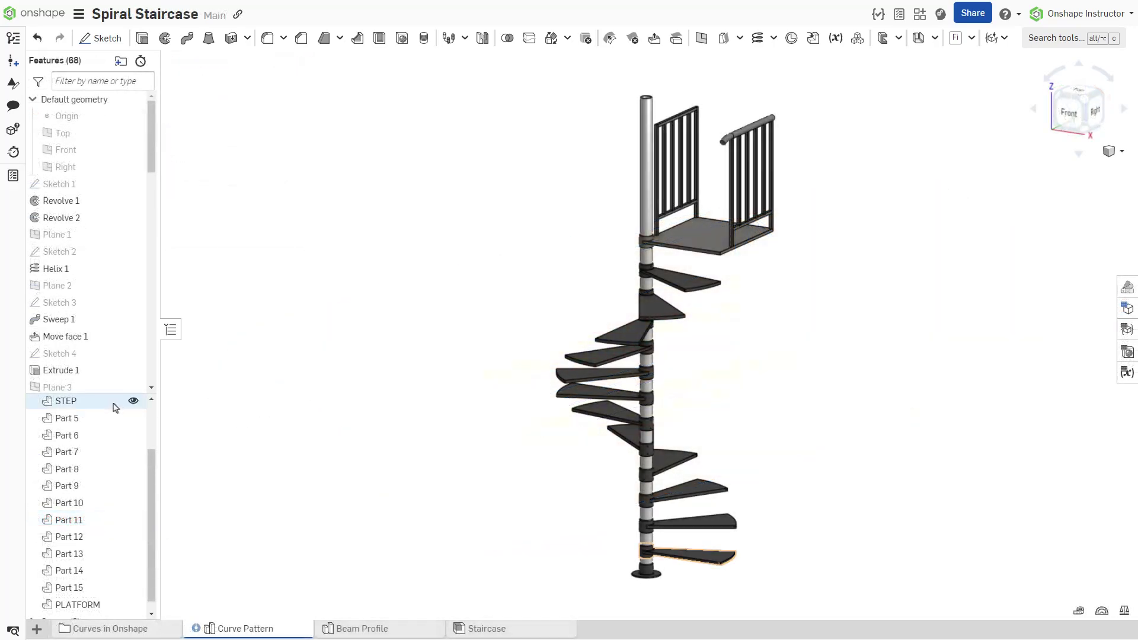
Step: Delete the patterned staircase steps, Part 5 through Part 15, keeping the original STEP part
left_click(115, 407)
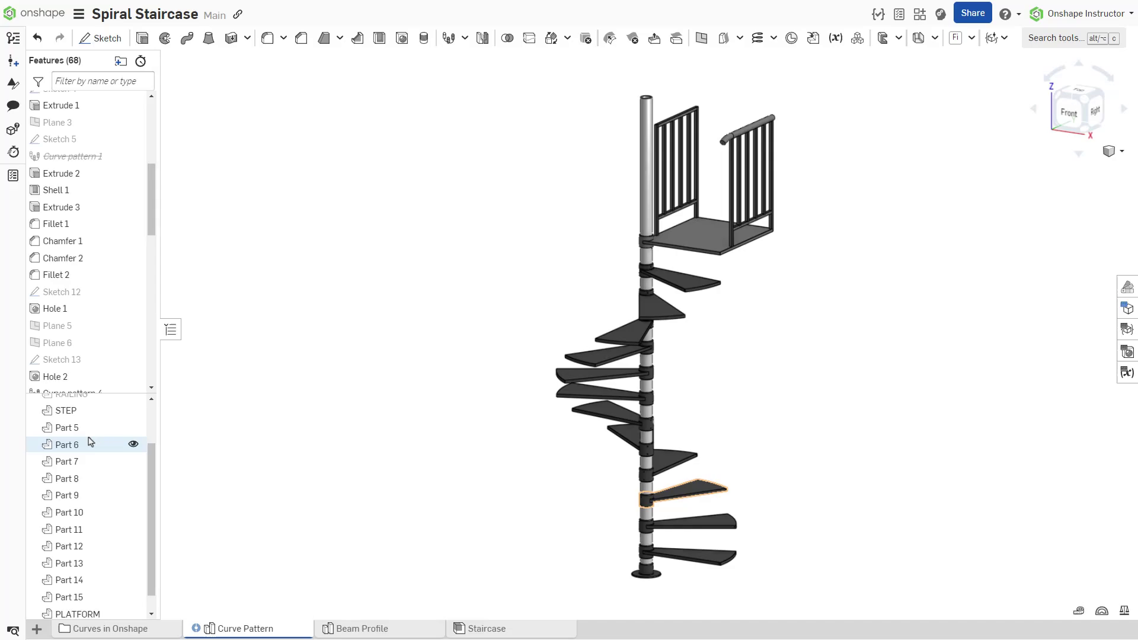
left_click(64, 430)
left_click(73, 599, "shift")
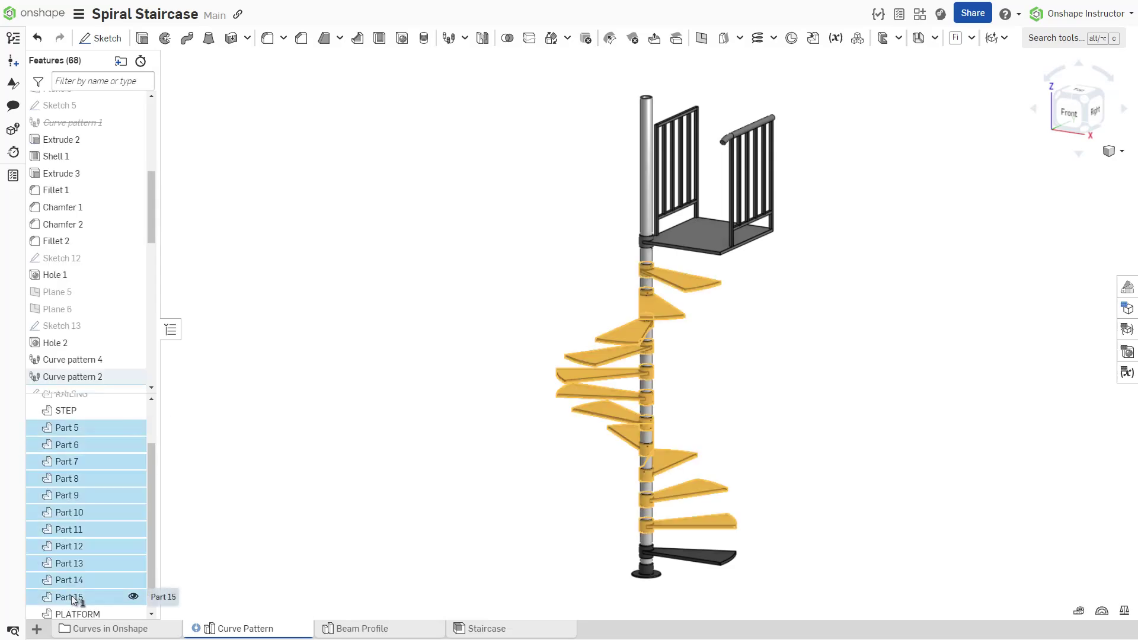
key("Delete")
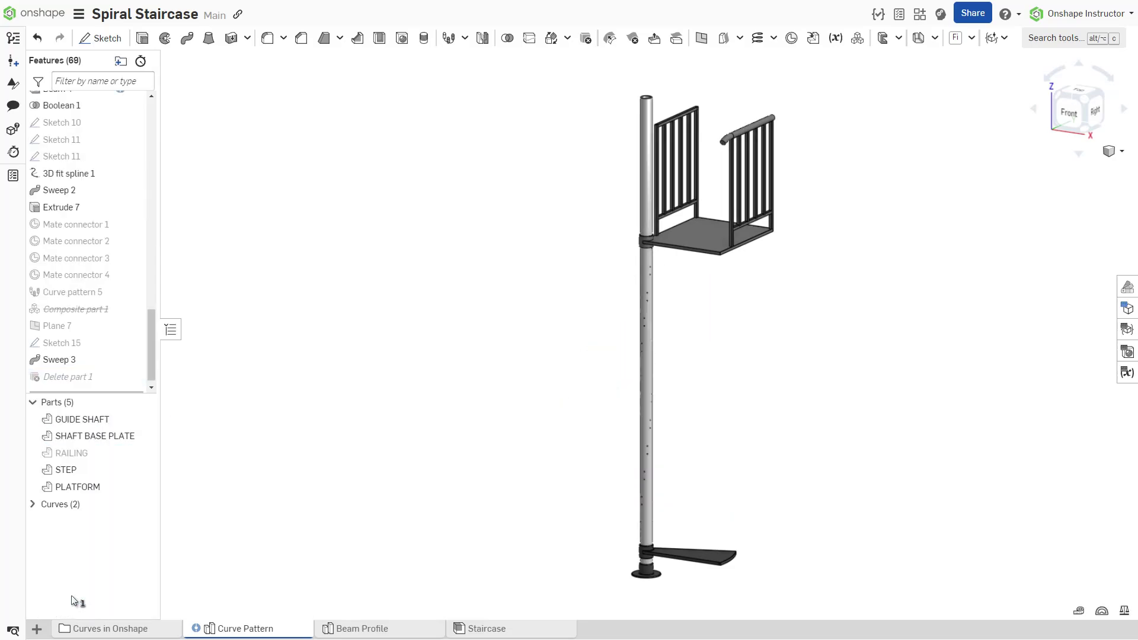
Step: Open the Staircase assembly and examine the STEP row in its bill of materials
left_click(493, 629)
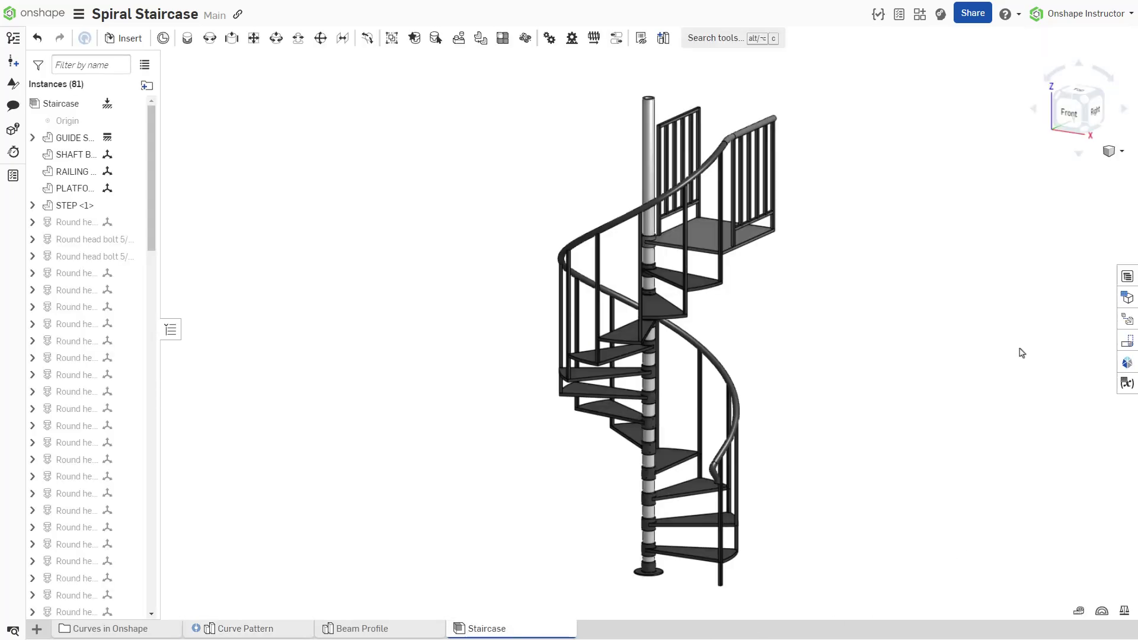
left_click(1126, 276)
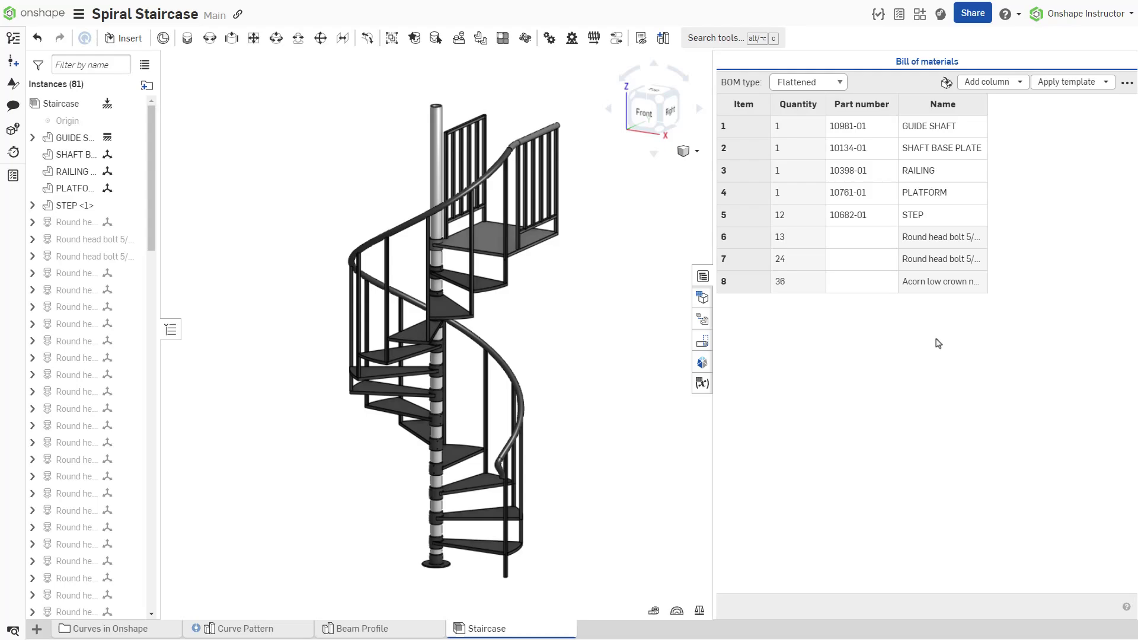
left_click(745, 214)
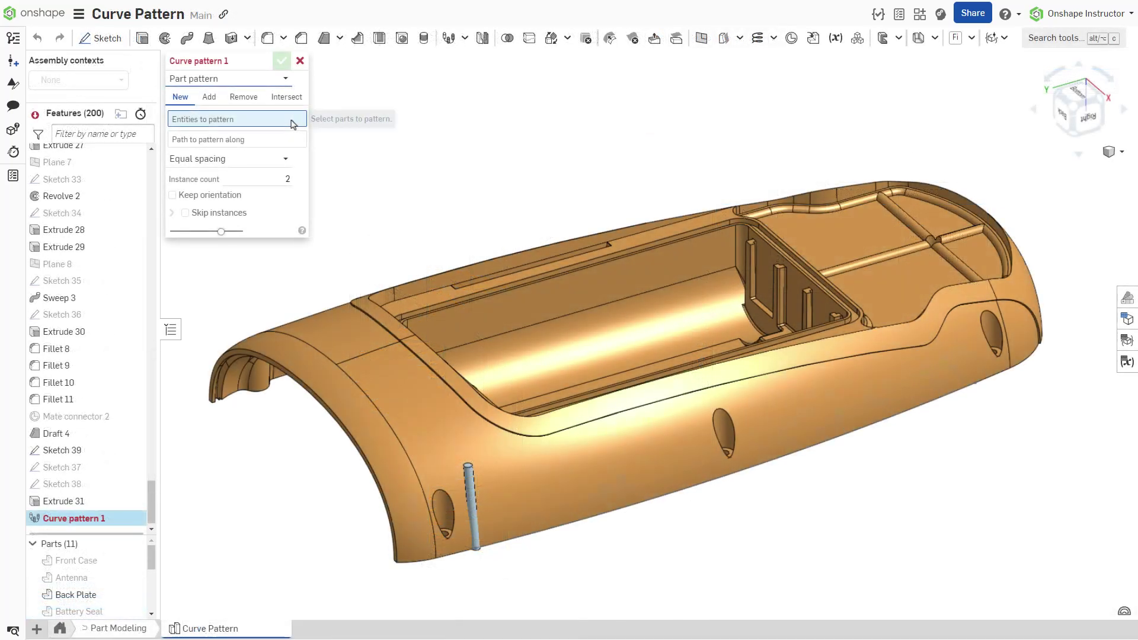
Step: Pattern the thin rod, Part 11, along the Sketch 39 curve with 25 equally spaced instances
left_click(472, 527)
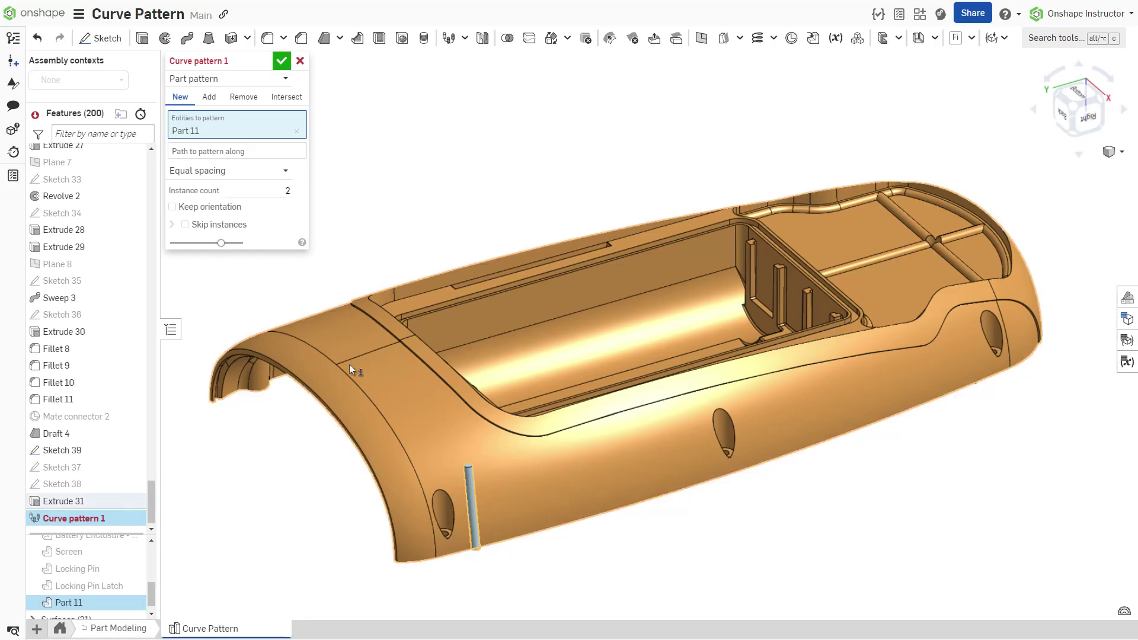
left_click(257, 155)
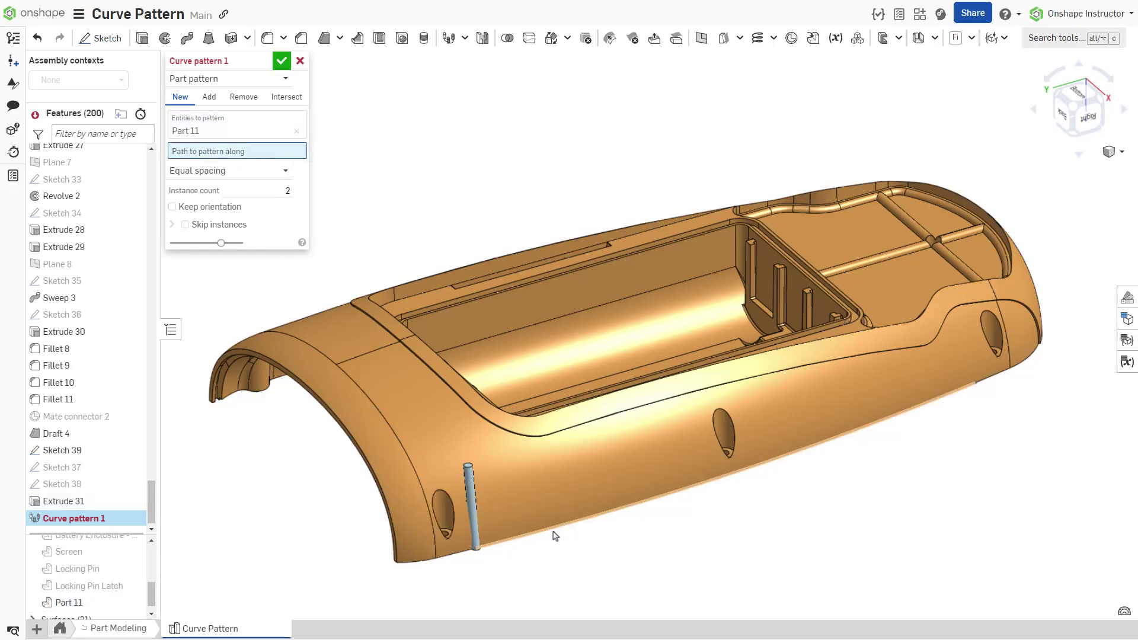
left_click(552, 526)
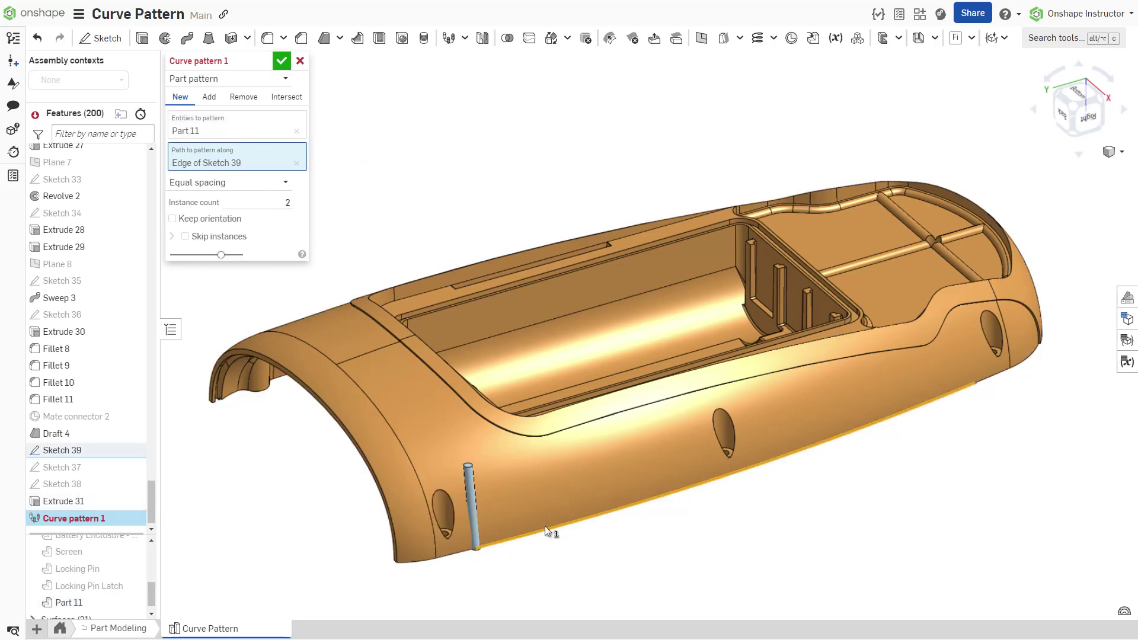
left_click(273, 204)
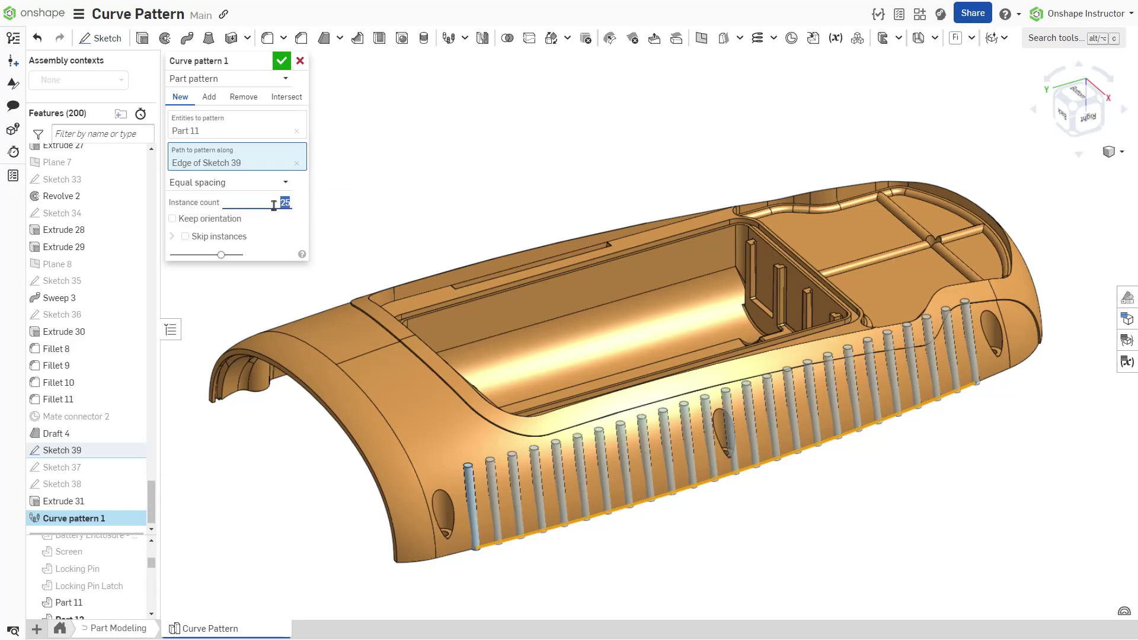
left_click(372, 185)
left_click(282, 65)
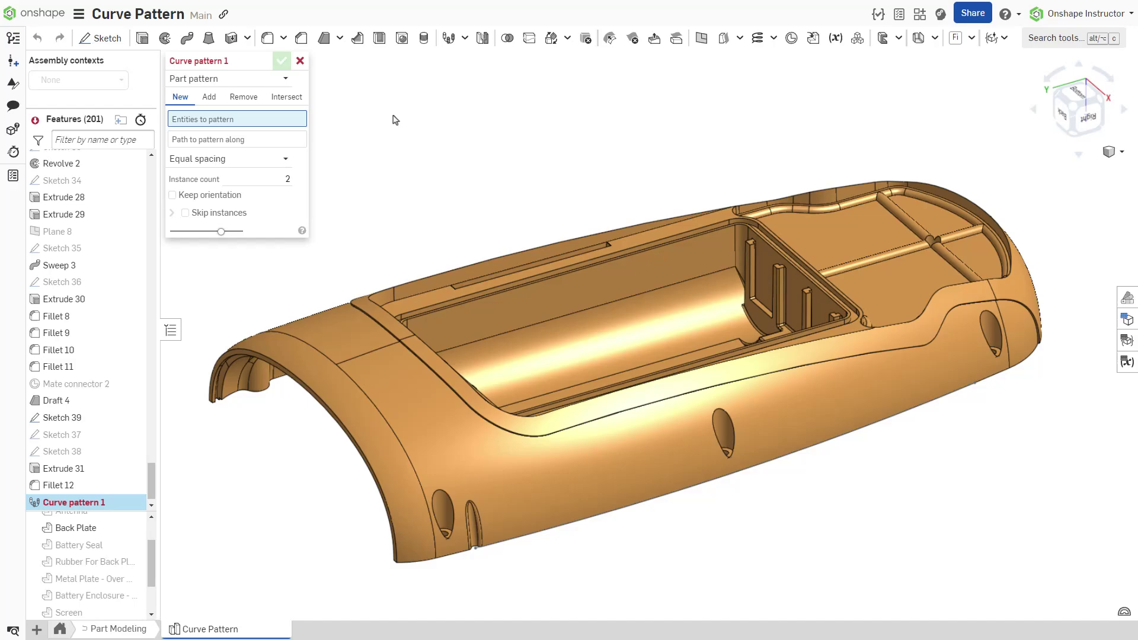
Step: Set the curve pattern to Feature pattern, with Extrude 31 and Fillet 12 following the Sketch 39 path
left_click(264, 79)
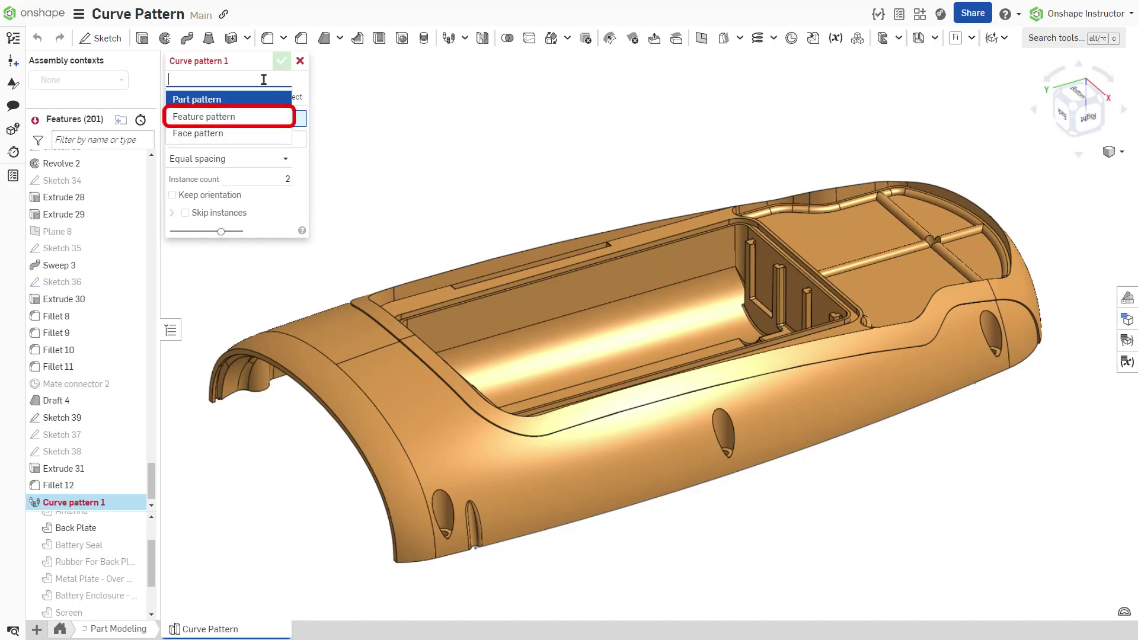
left_click(289, 117)
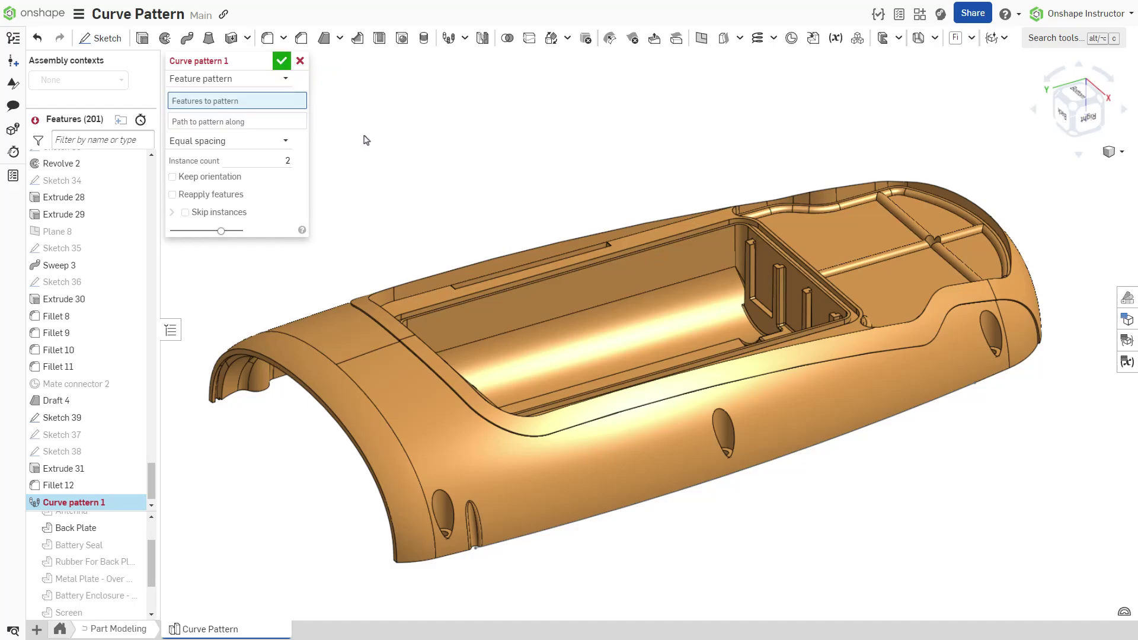
left_click(80, 468)
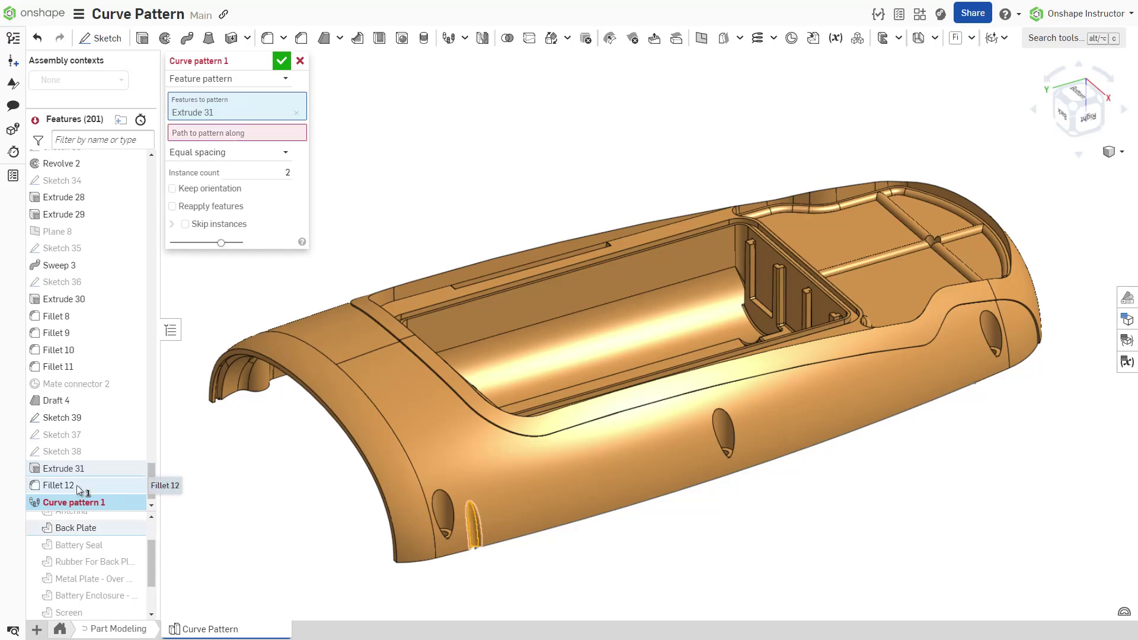
left_click(79, 485)
left_click(231, 149)
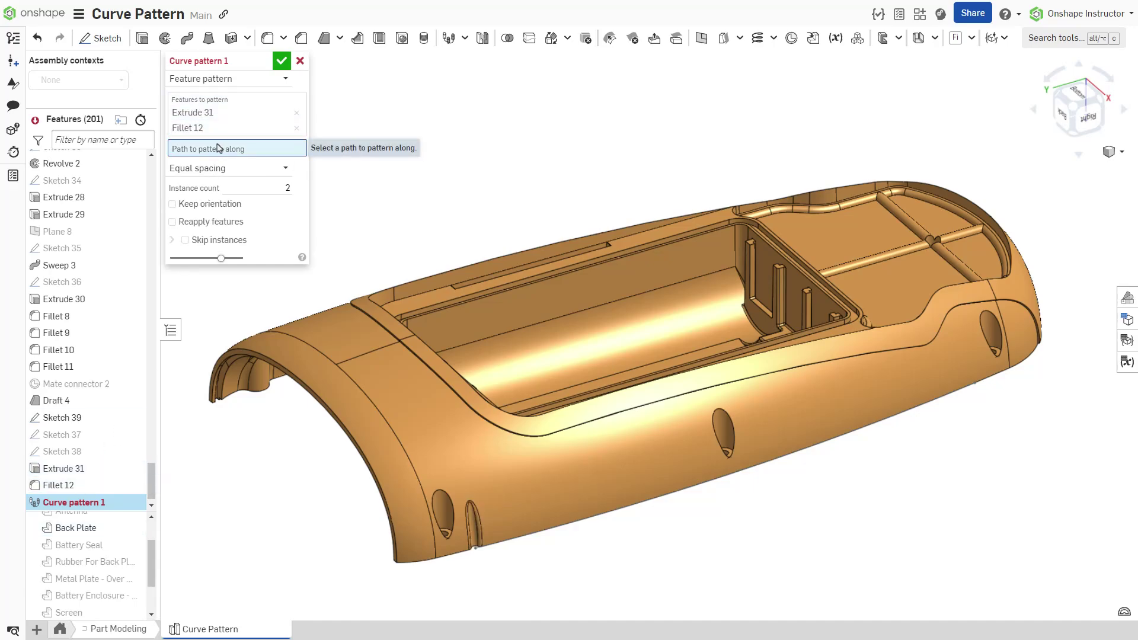
left_click(87, 423)
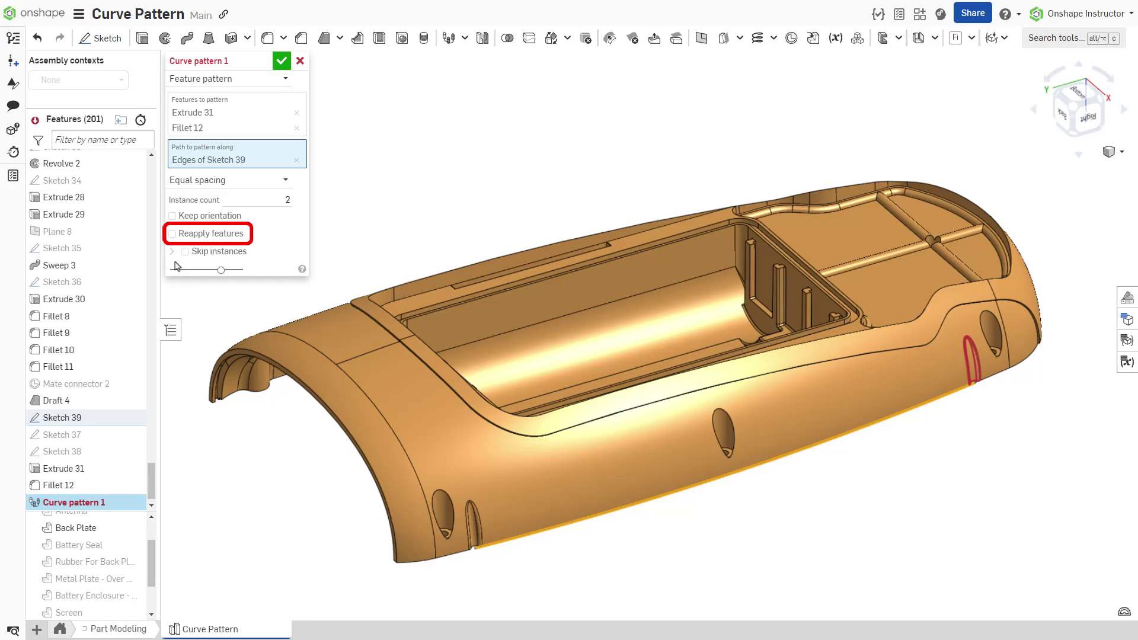
Step: Complete the feature pattern with Reapply features enabled and 25 instances, and show the feature regeneration times
left_click(178, 234)
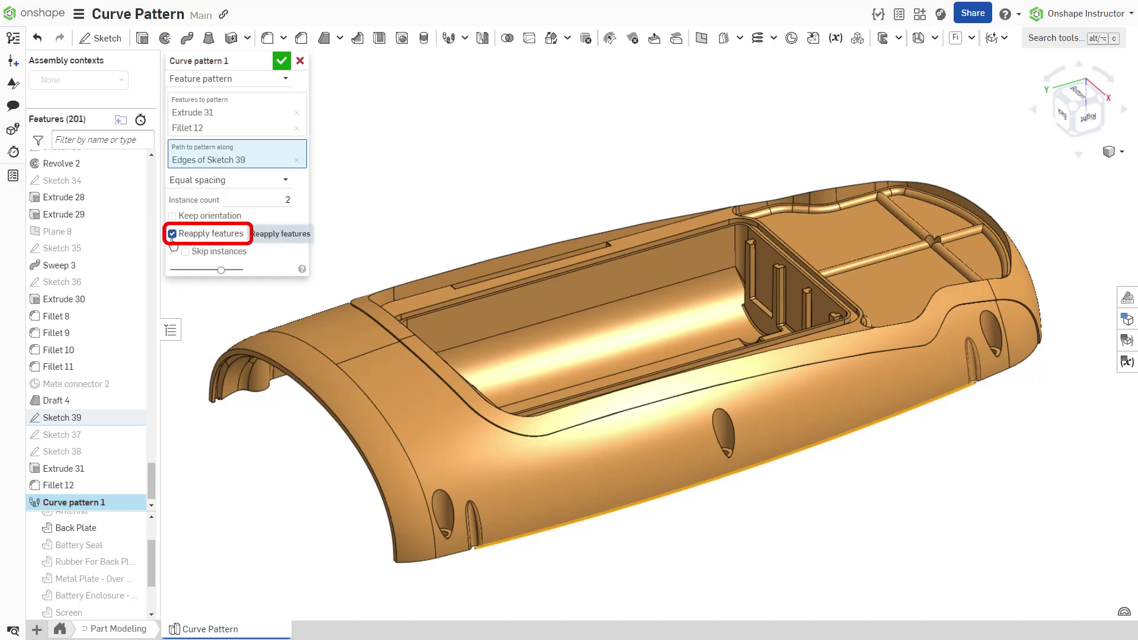
left_click(278, 200)
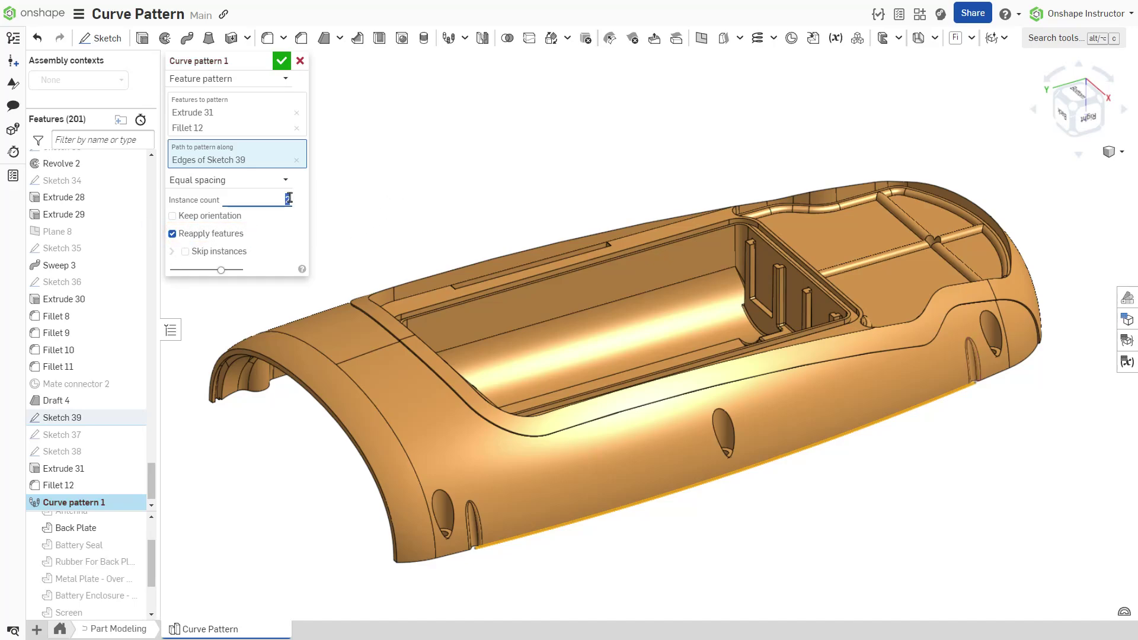
type("5")
key("Return")
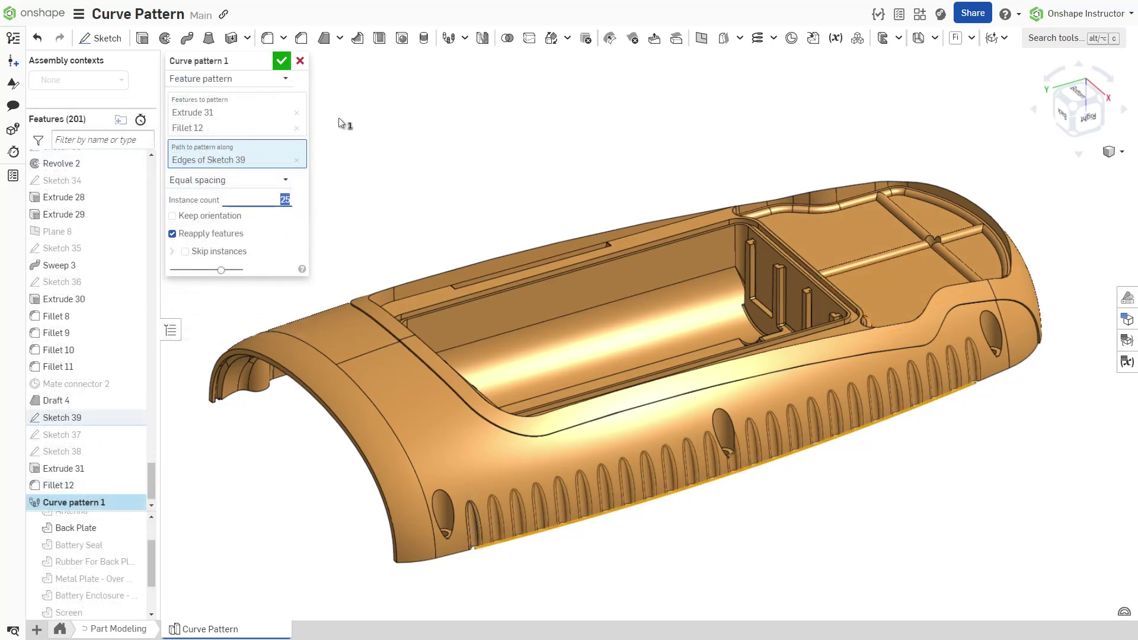
left_click(281, 62)
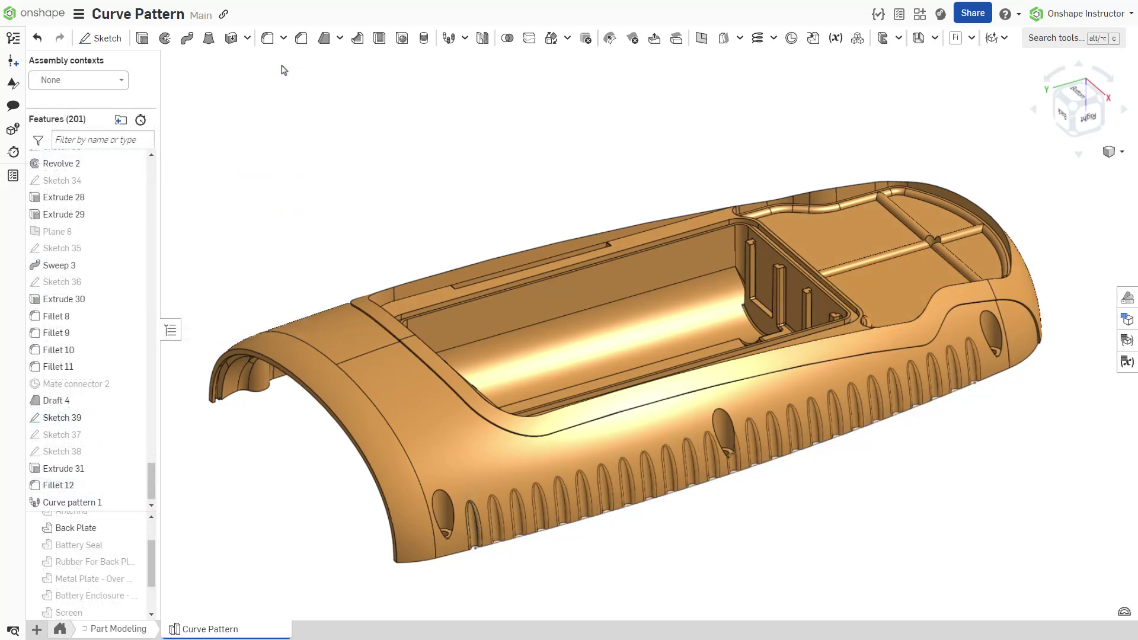
left_click(140, 120)
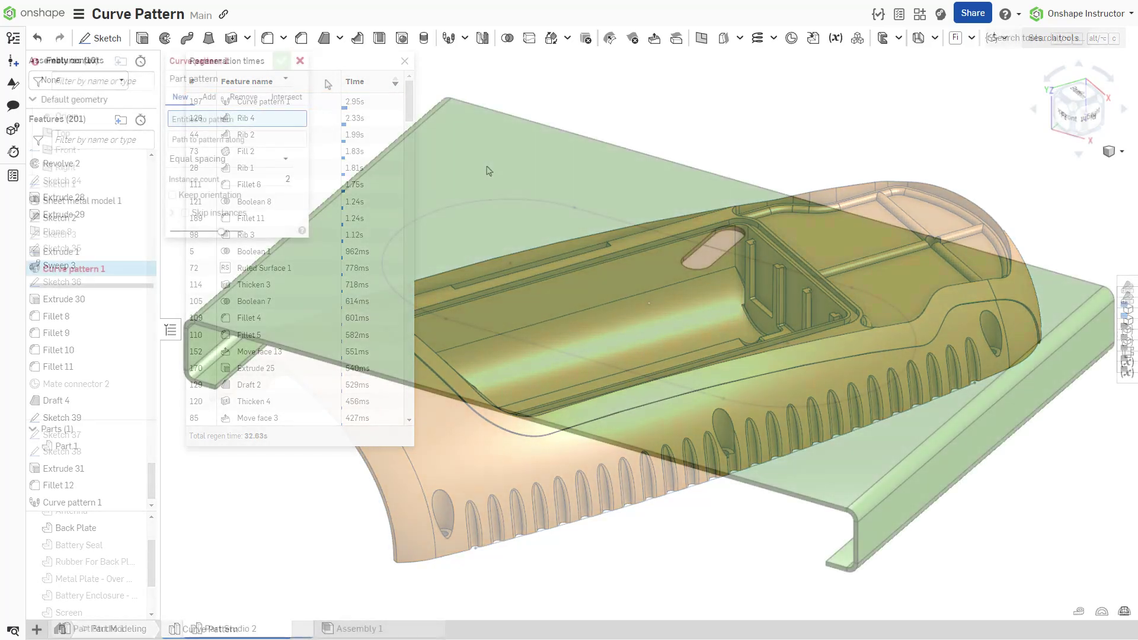
Step: Set the curve pattern to Face pattern and choose the inner faces of the sheet metal slot as the faces to pattern
left_click(270, 83)
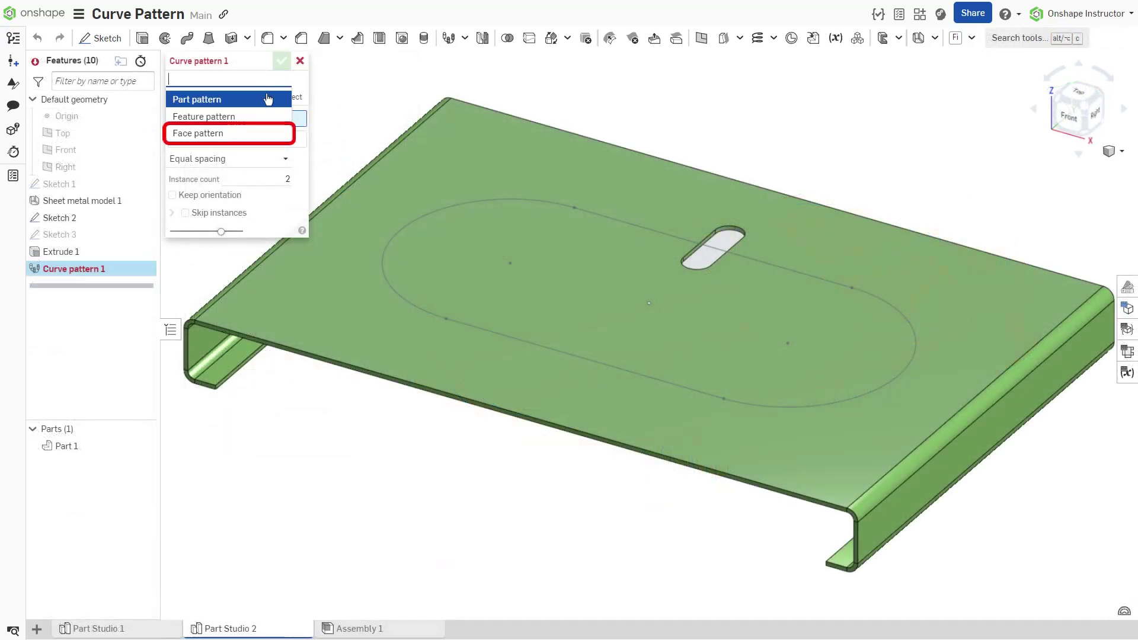
left_click(268, 133)
scroll(711, 244, "up", 5)
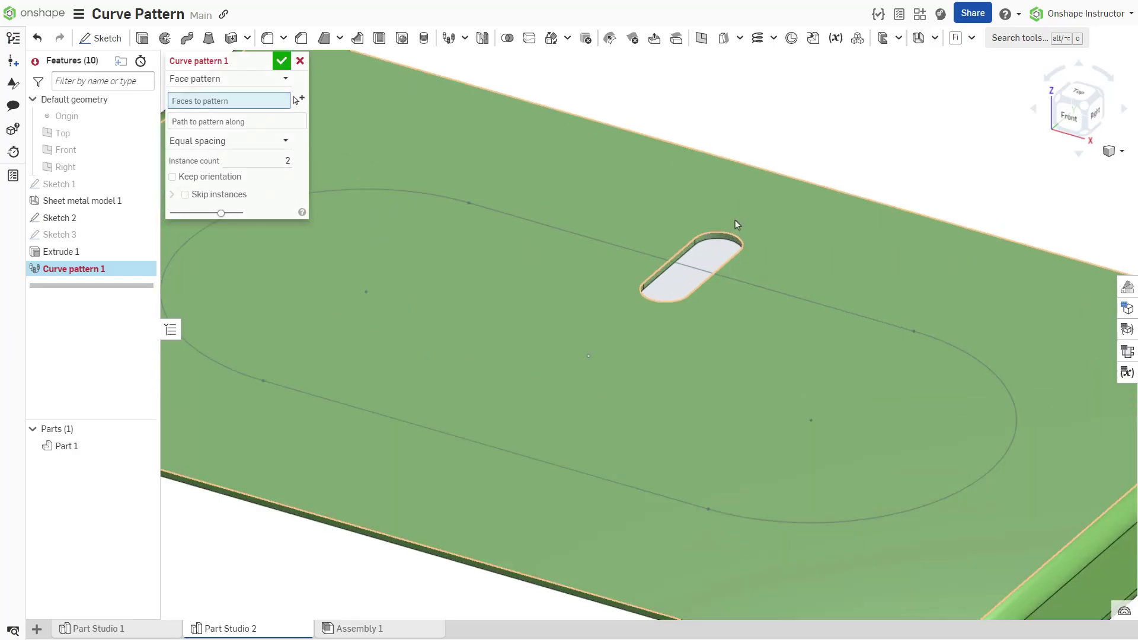
left_click(699, 247)
left_click(615, 316)
left_click(692, 308)
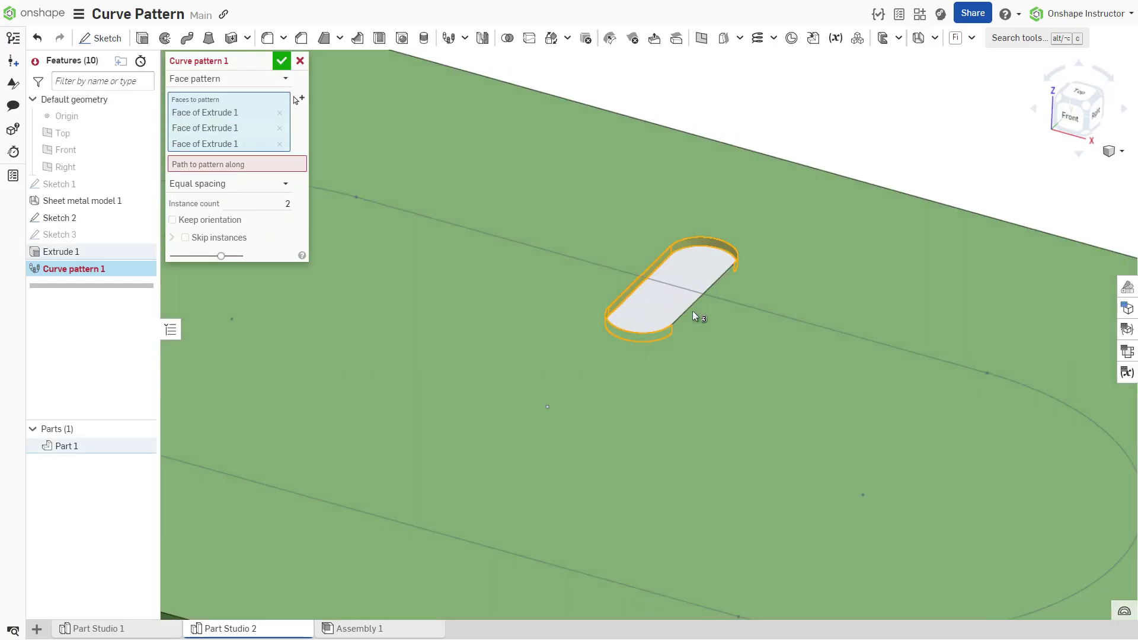
right_click_drag(692, 310, 679, 301)
left_click(679, 301)
scroll(636, 299, "down", 5)
left_click(635, 299)
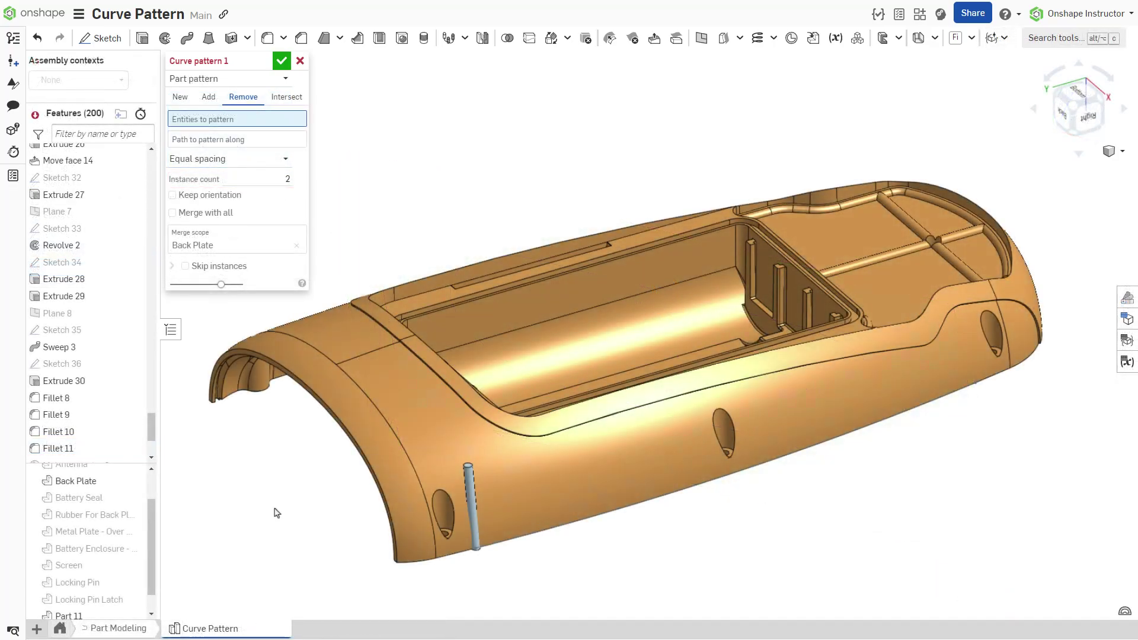
Step: Pattern Part 11 along the Sketch 39 curve as a Remove part pattern with 25 equally spaced instances cut from the Back Plate
left_click(471, 480)
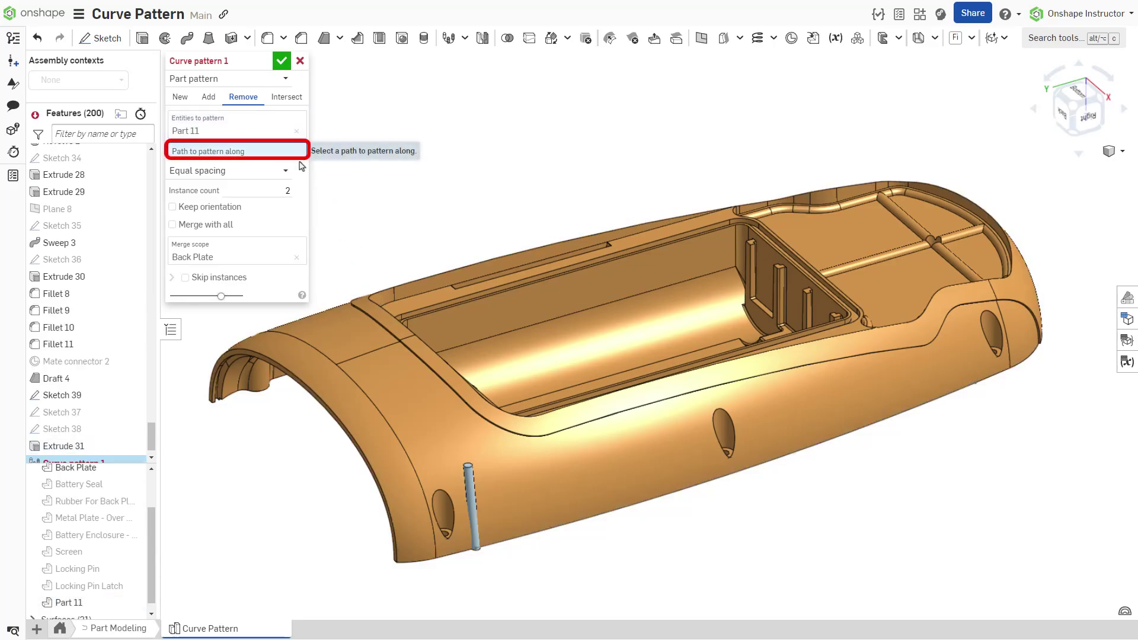
left_click(118, 394)
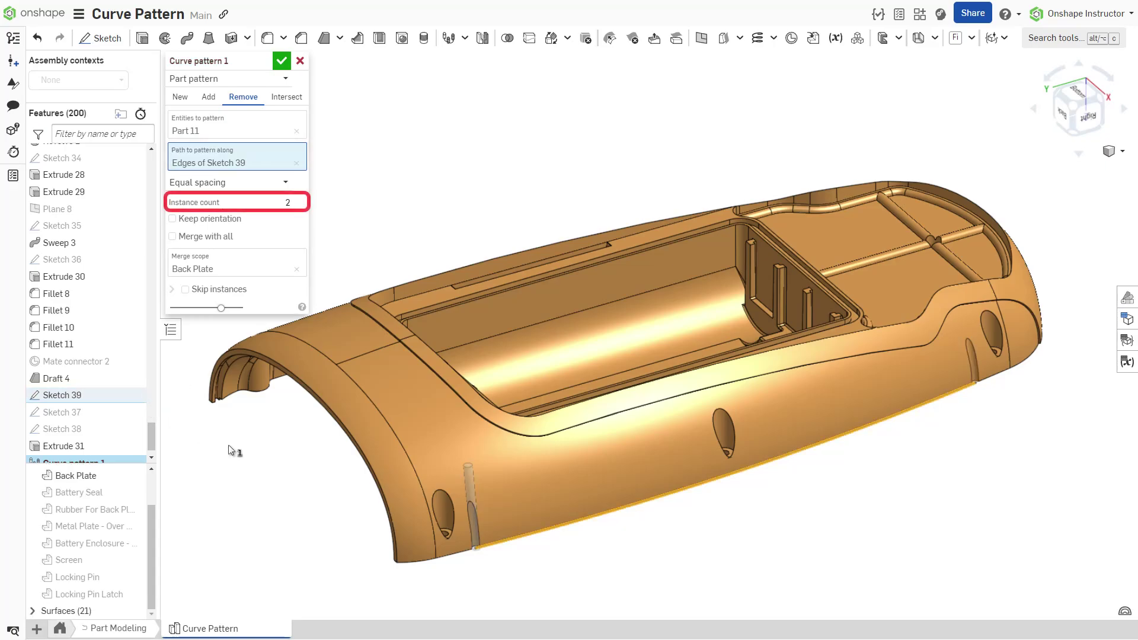
left_click(269, 203)
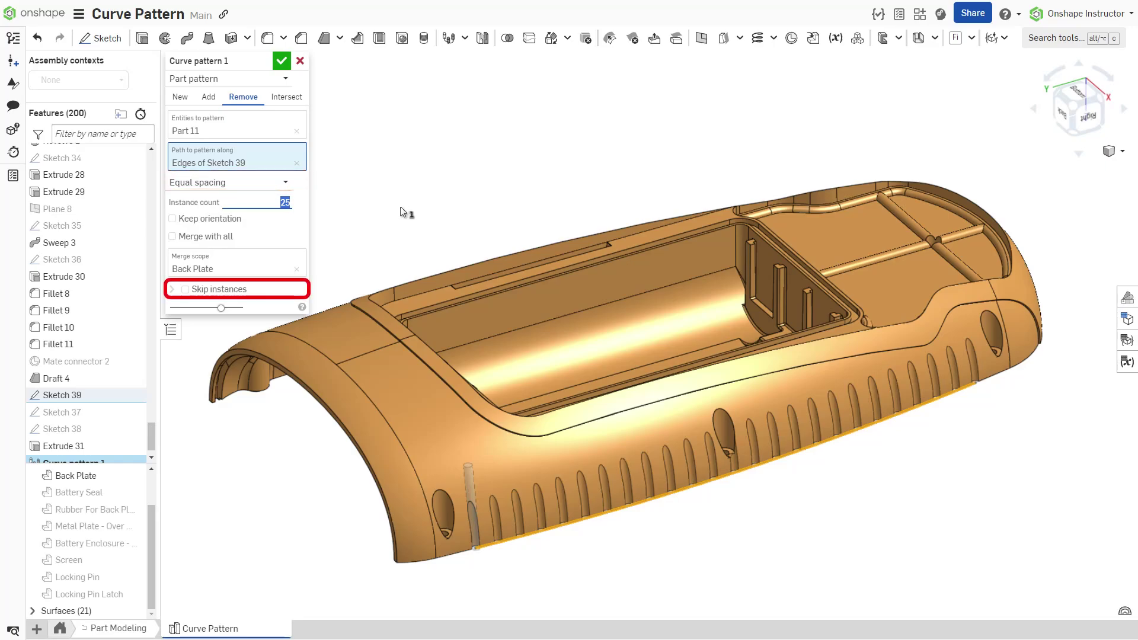
Step: Enable Skip instances, skip instances 9 to 12 around the middle screw recess, and restore instances 9 and 11
left_click(236, 293)
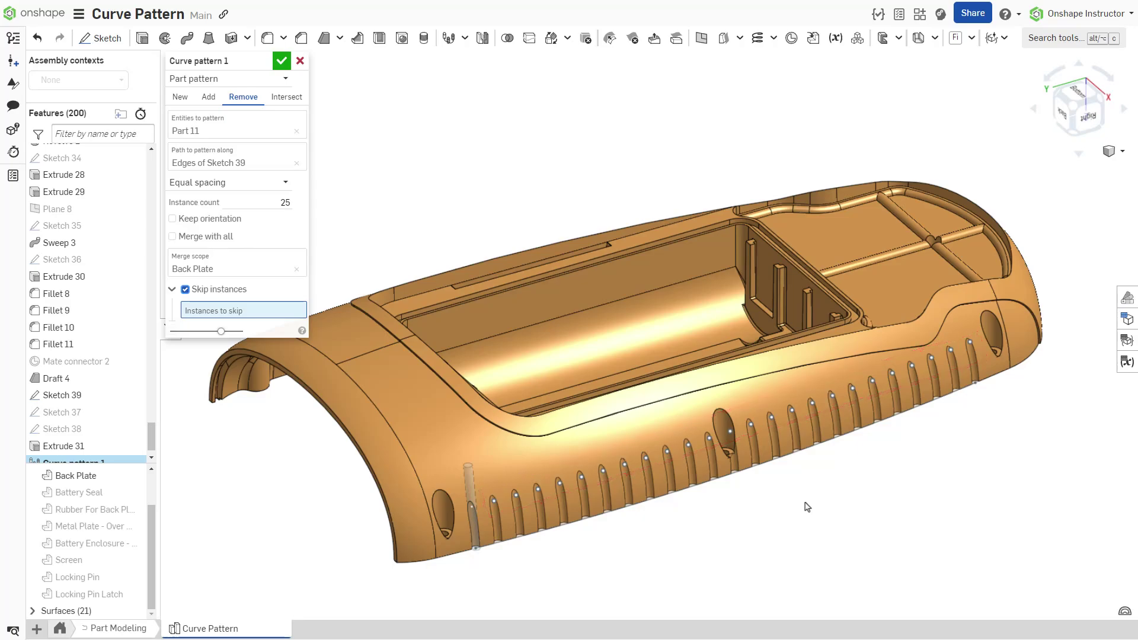
left_click(734, 434)
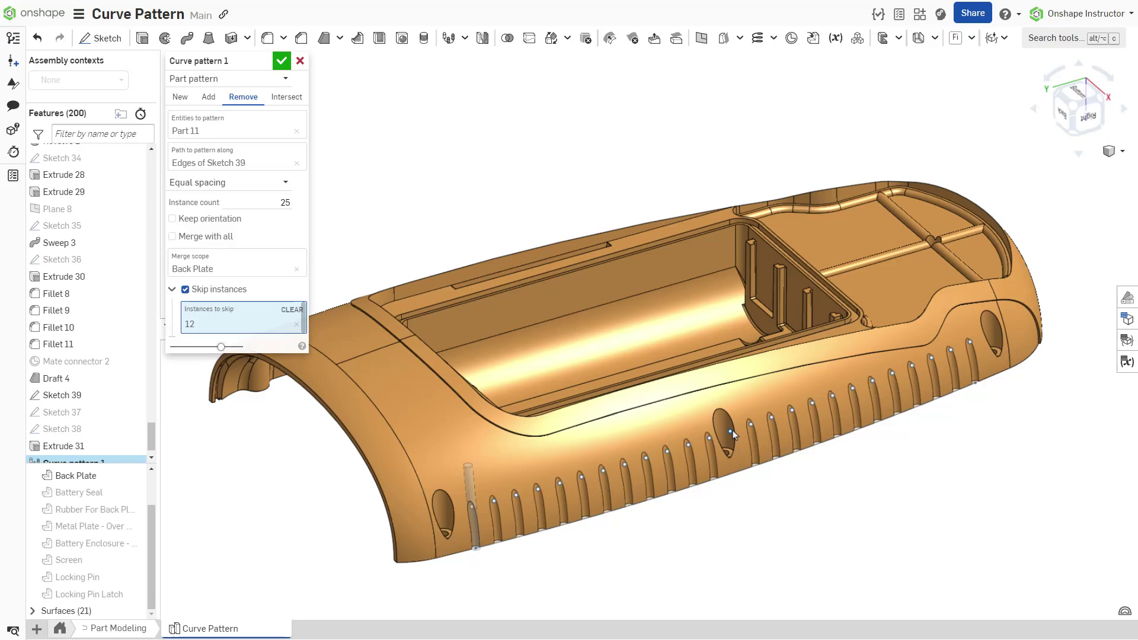
left_click_drag(640, 431, 686, 457)
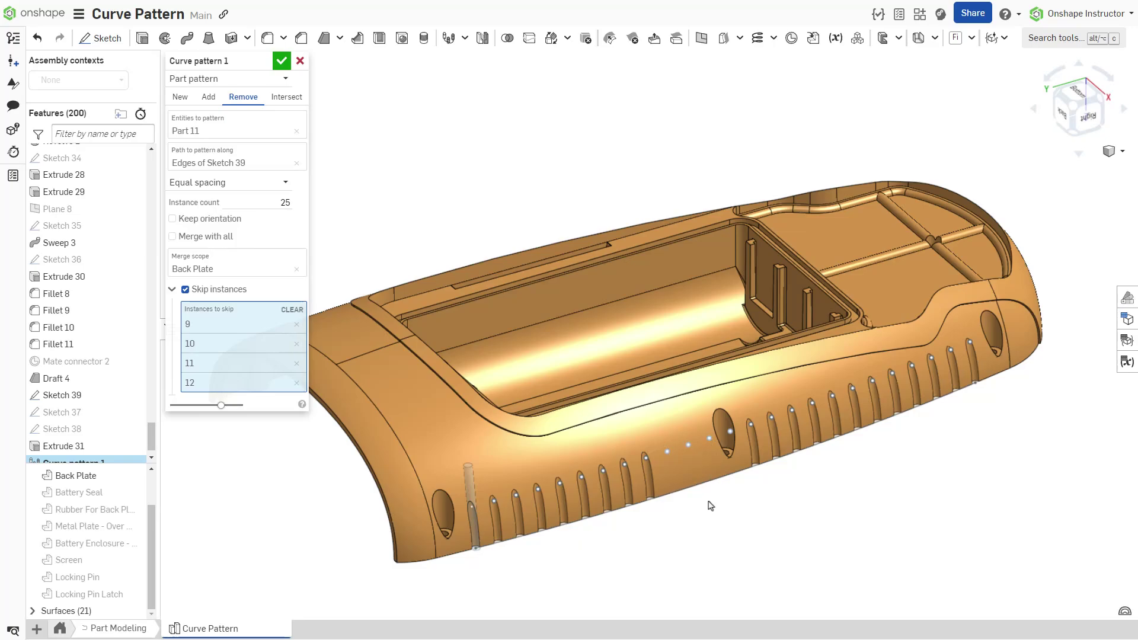
left_click(668, 452)
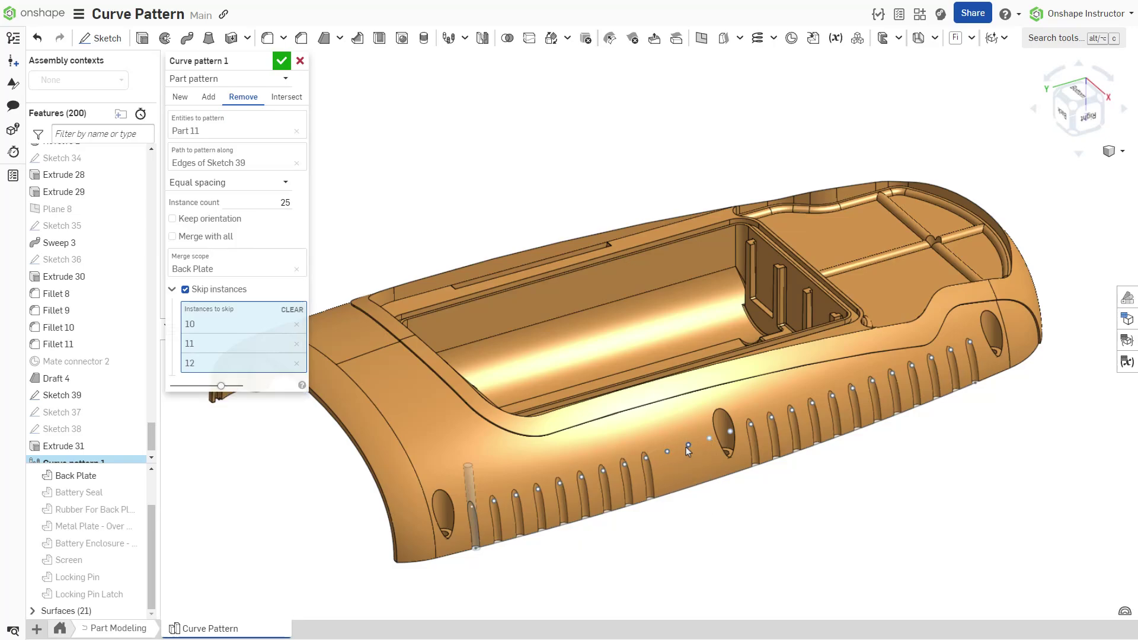
left_click(710, 439)
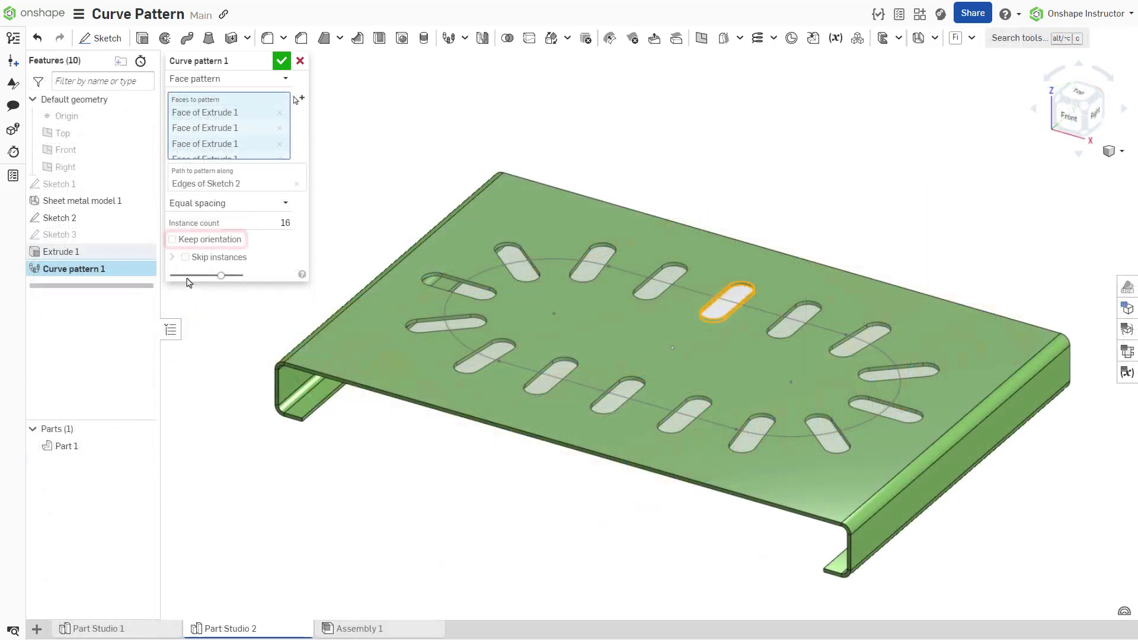
Step: Turn on Keep orientation for the face pattern of sheet metal slots along the Sketch 2 path
left_click(172, 239)
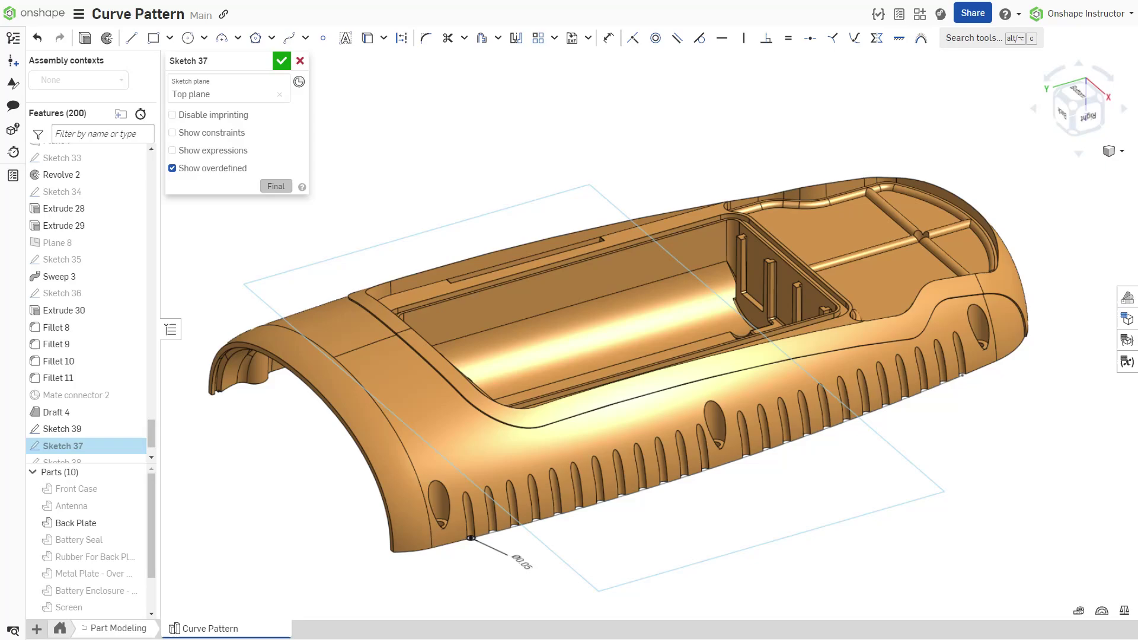
Step: Set the circle diameter in Sketch 37 to 0.075 in
double_click(510, 565)
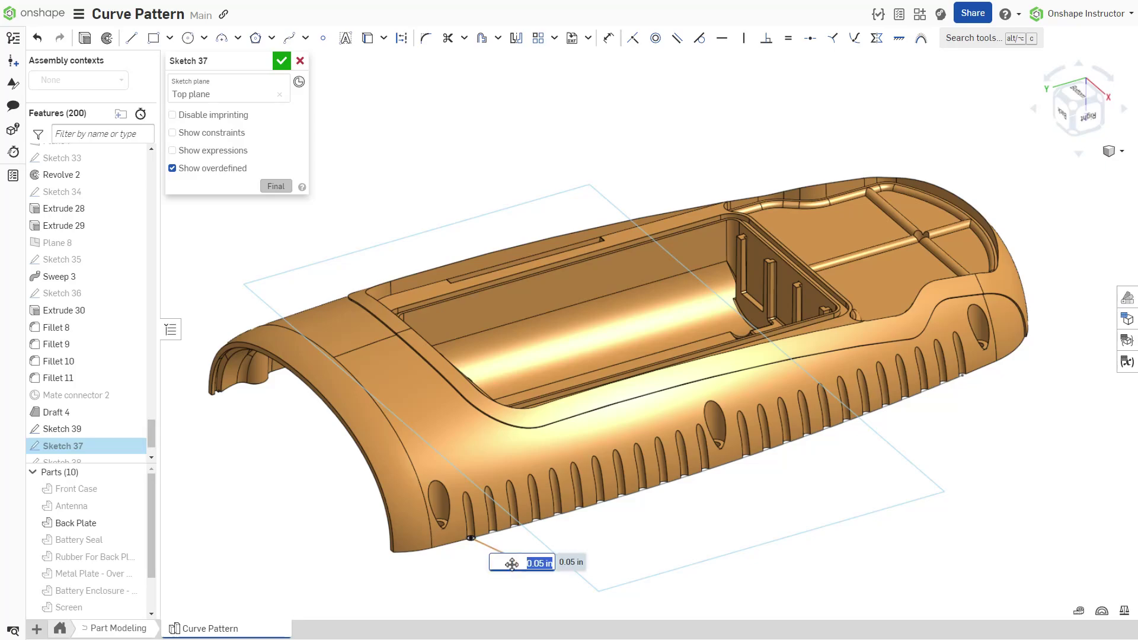
key("BackSpace")
type(".05")
key("Return")
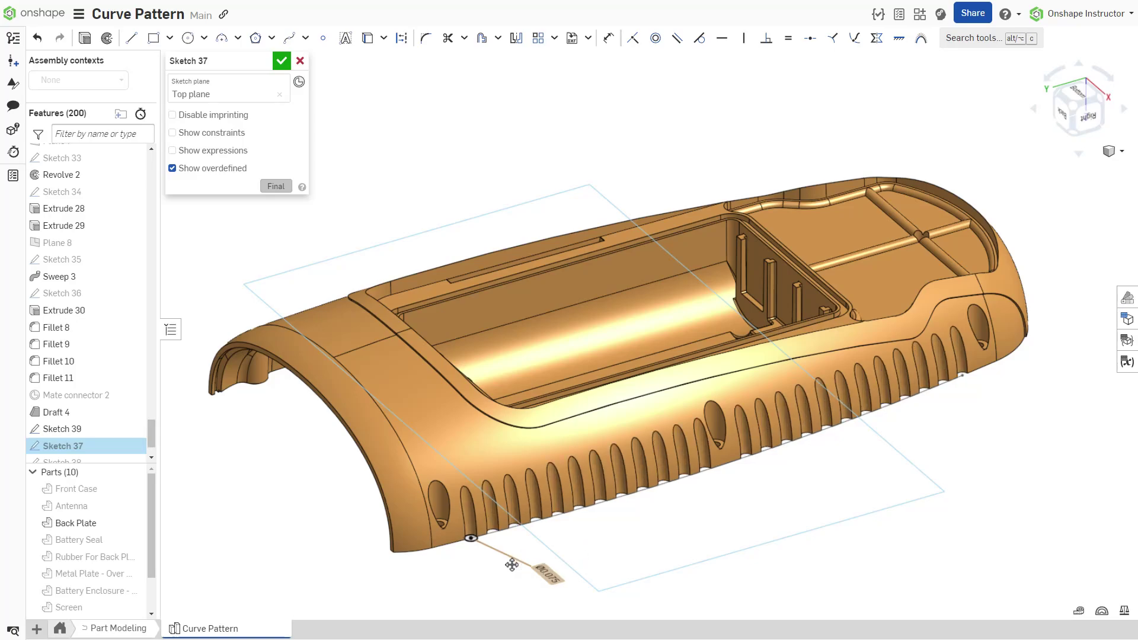